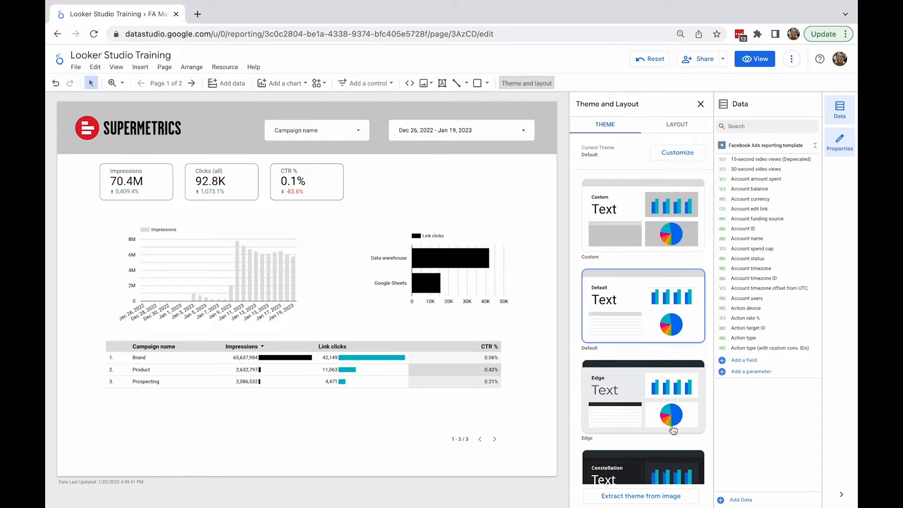
{"action": "left_click", "coordinate": [654, 498]}
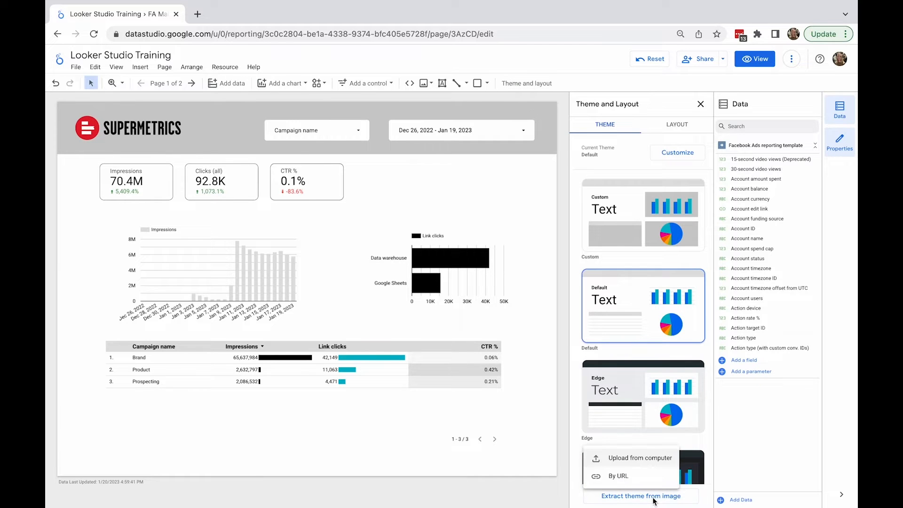
{"action": "left_click", "coordinate": [642, 462]}
{"action": "scroll", "coordinate": [521, 284], "scroll_direction": "down", "scroll_amount": 4}
{"action": "left_click", "coordinate": [630, 303]}
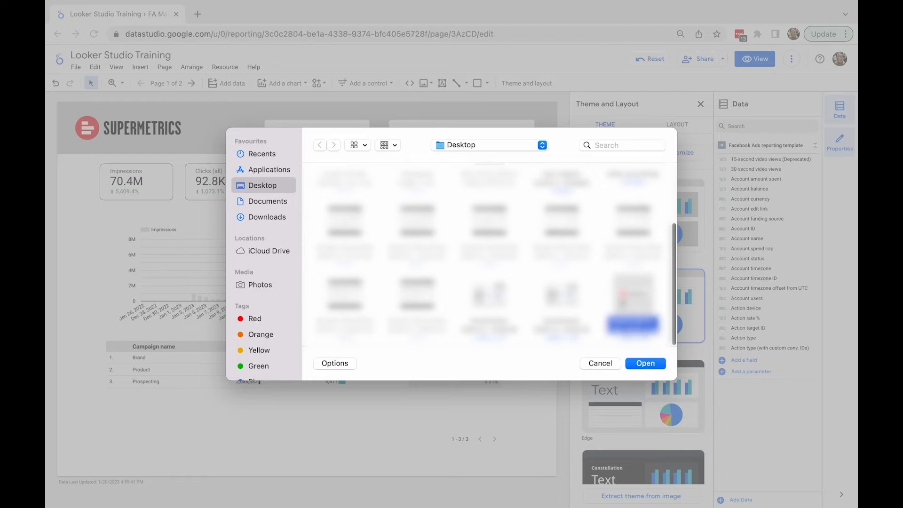
{"action": "left_click", "coordinate": [645, 363]}
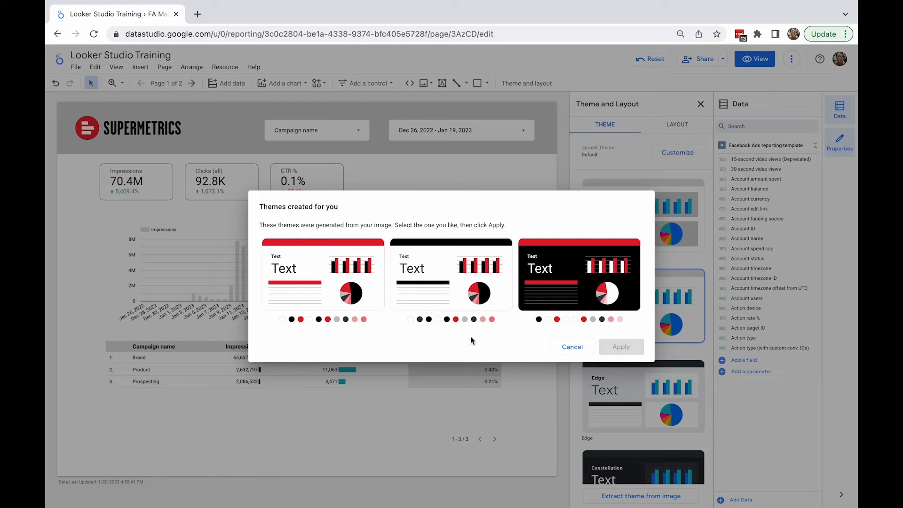
{"action": "left_click", "coordinate": [573, 348]}
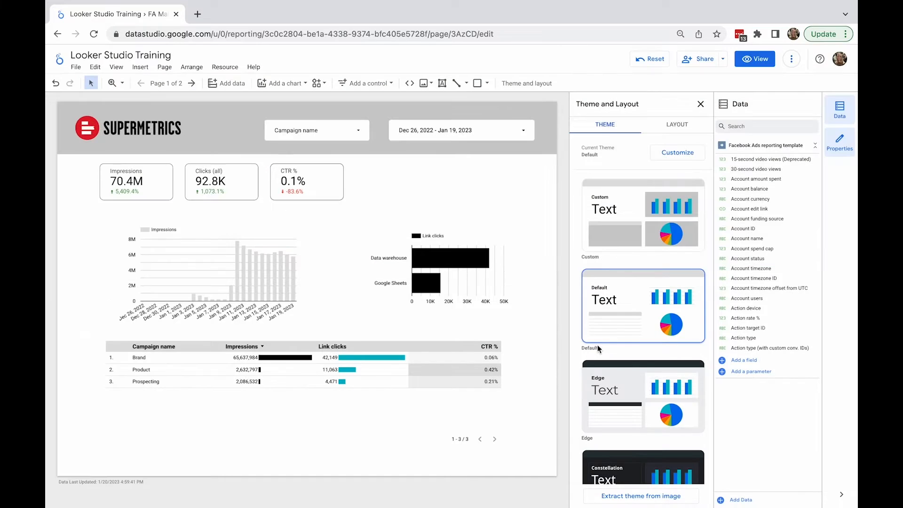
Step: Preview the Constellation theme on the report, then switch back to the Default theme
{"action": "scroll", "coordinate": [628, 358], "scroll_direction": "down", "scroll_amount": 2}
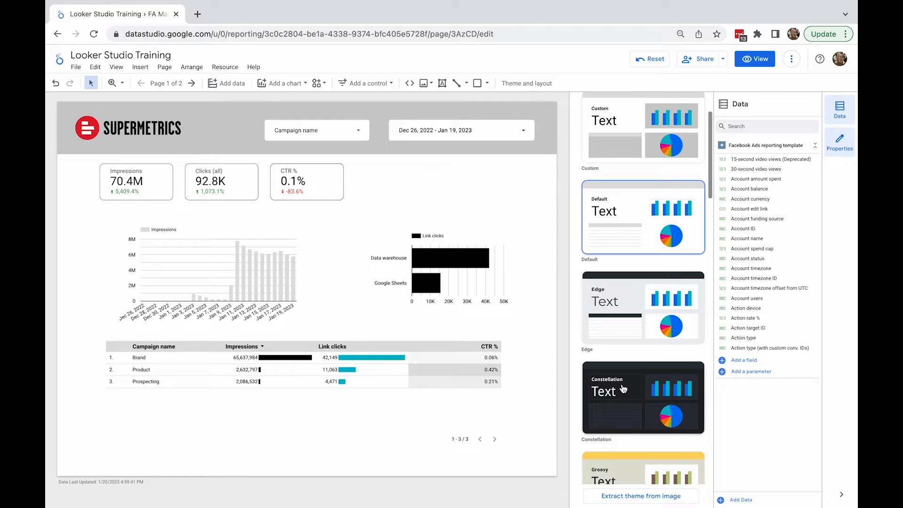
{"action": "left_click", "coordinate": [624, 389]}
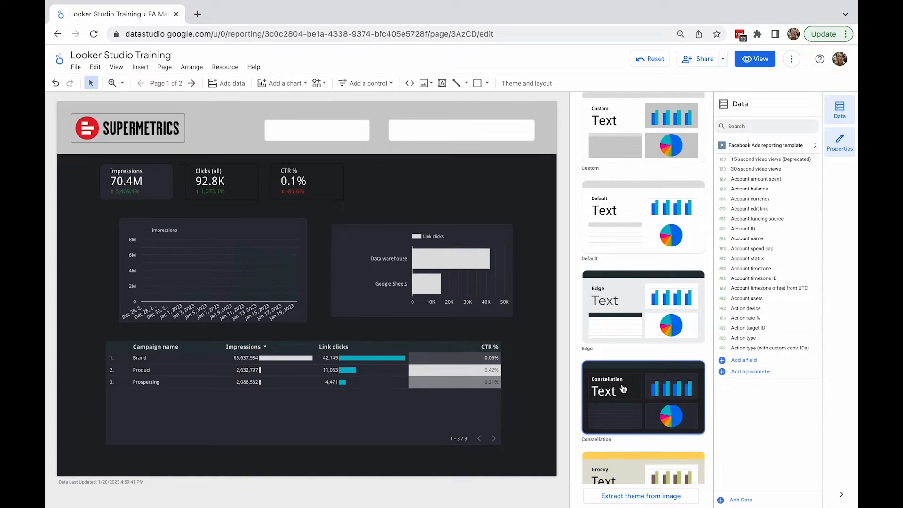
{"action": "left_click", "coordinate": [614, 229]}
{"action": "scroll", "coordinate": [614, 234], "scroll_direction": "up", "scroll_amount": 1}
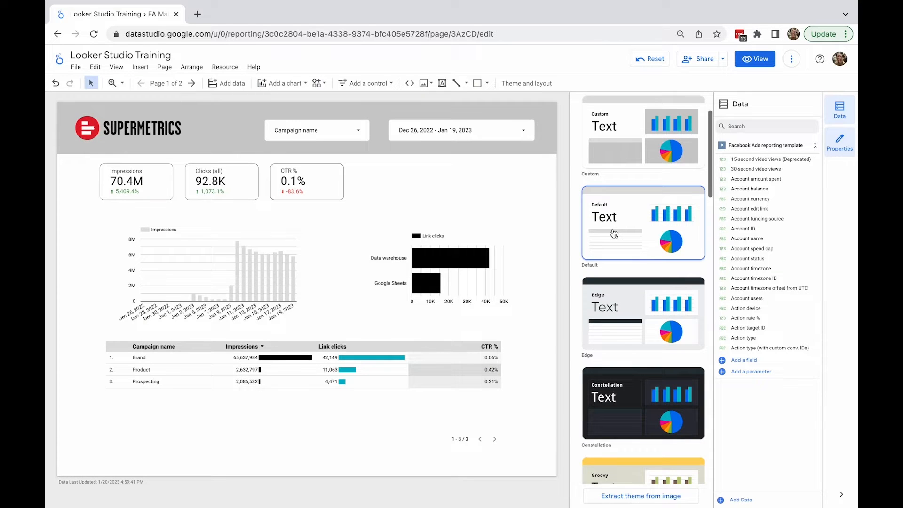
Step: Customize the theme so the component background is light grey
{"action": "scroll", "coordinate": [614, 234], "scroll_direction": "up", "scroll_amount": 3}
{"action": "left_click", "coordinate": [662, 153]}
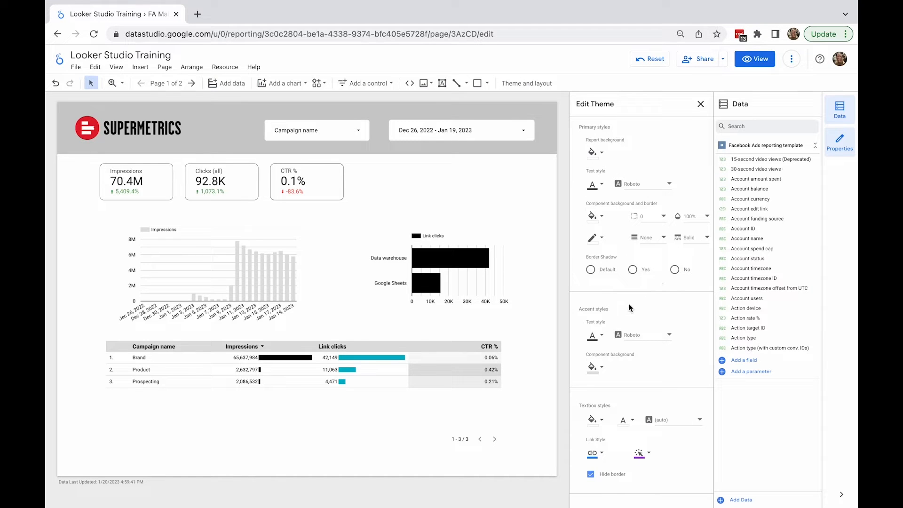
{"action": "left_click", "coordinate": [601, 216]}
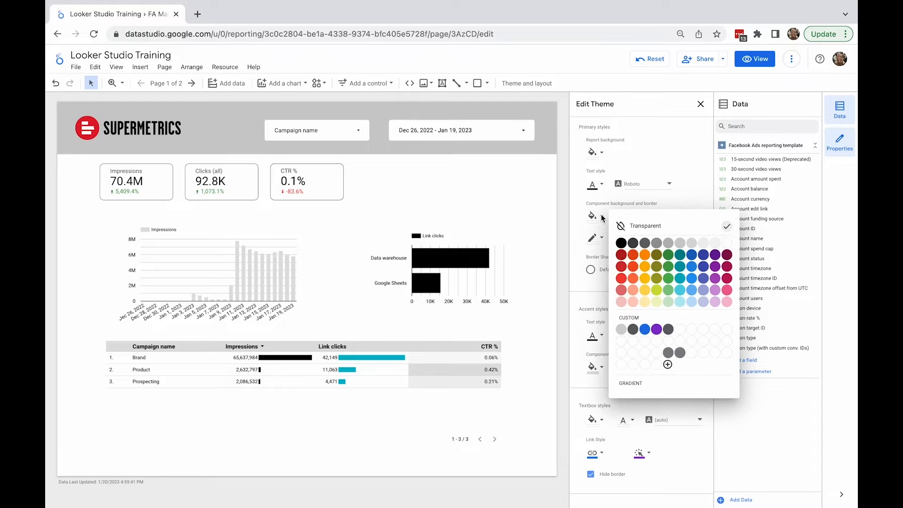
{"action": "left_click", "coordinate": [681, 244]}
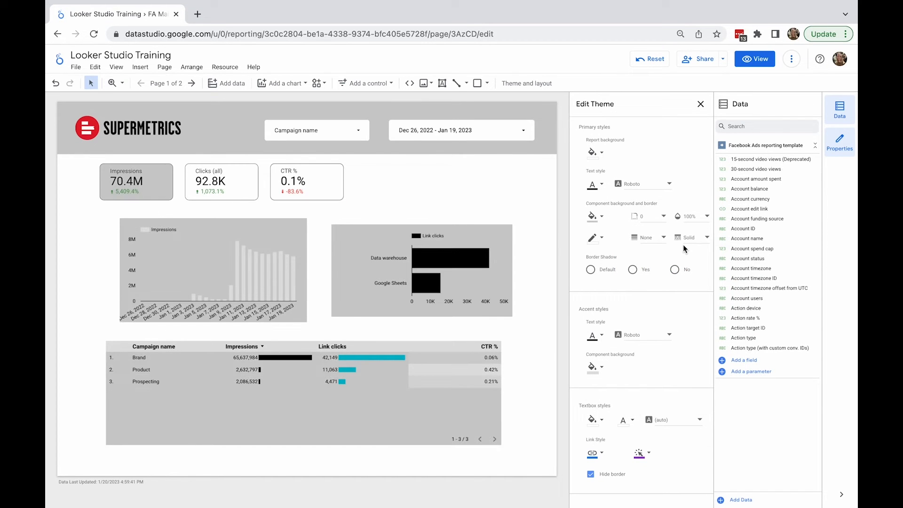
{"action": "left_click", "coordinate": [701, 104]}
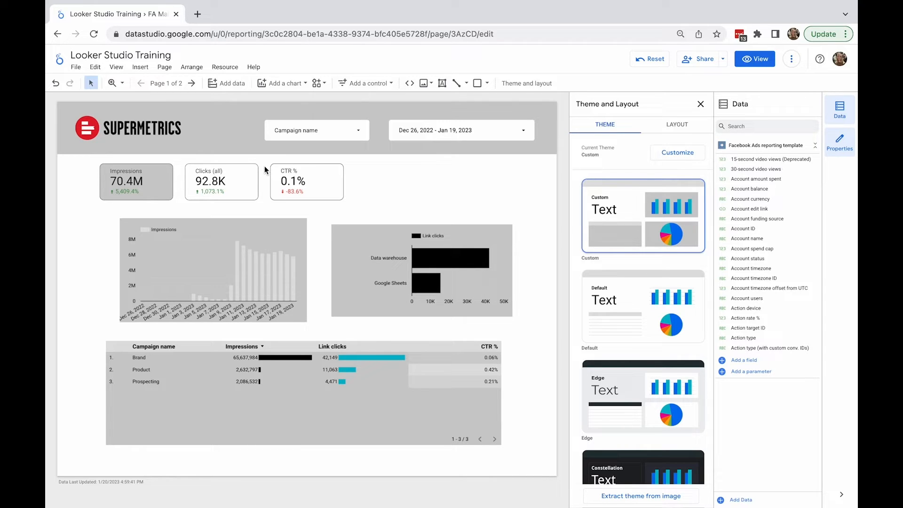
Step: Set the Impressions scorecard's background colour to orange in its style settings
{"action": "left_click", "coordinate": [170, 182]}
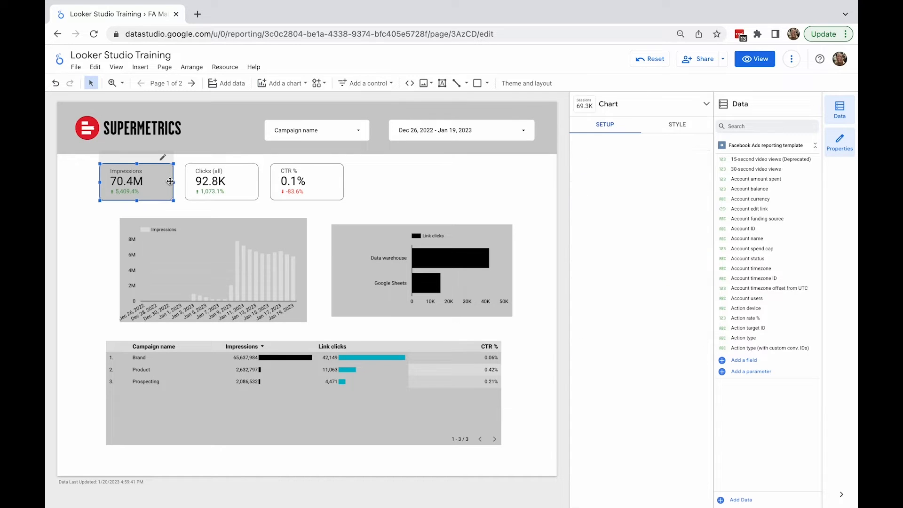
{"action": "left_click", "coordinate": [678, 124]}
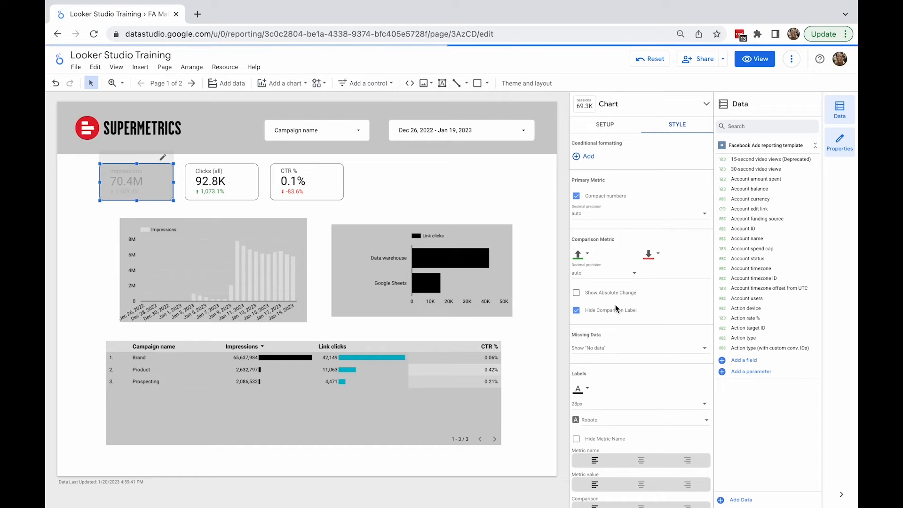
{"action": "scroll", "coordinate": [615, 304], "scroll_direction": "down", "scroll_amount": 5}
{"action": "scroll", "coordinate": [616, 305], "scroll_direction": "down", "scroll_amount": 3}
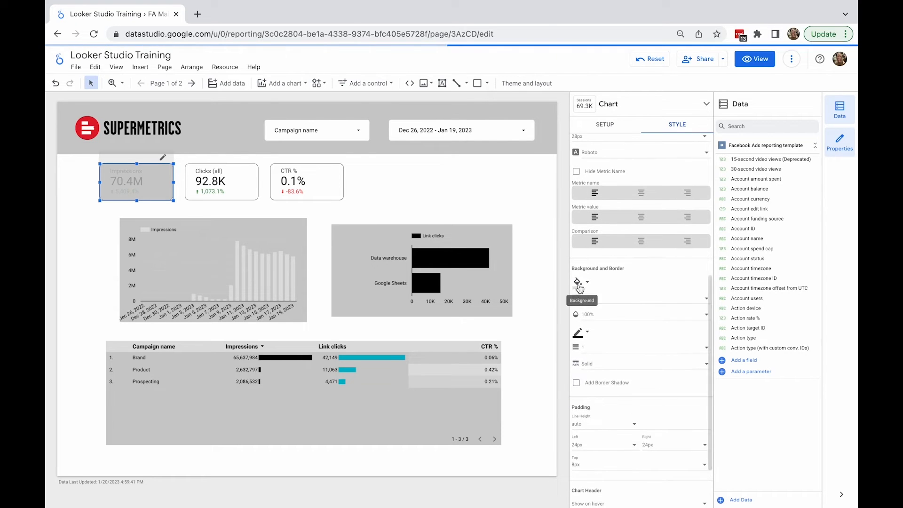
{"action": "left_click", "coordinate": [579, 285]}
{"action": "left_click", "coordinate": [630, 332]}
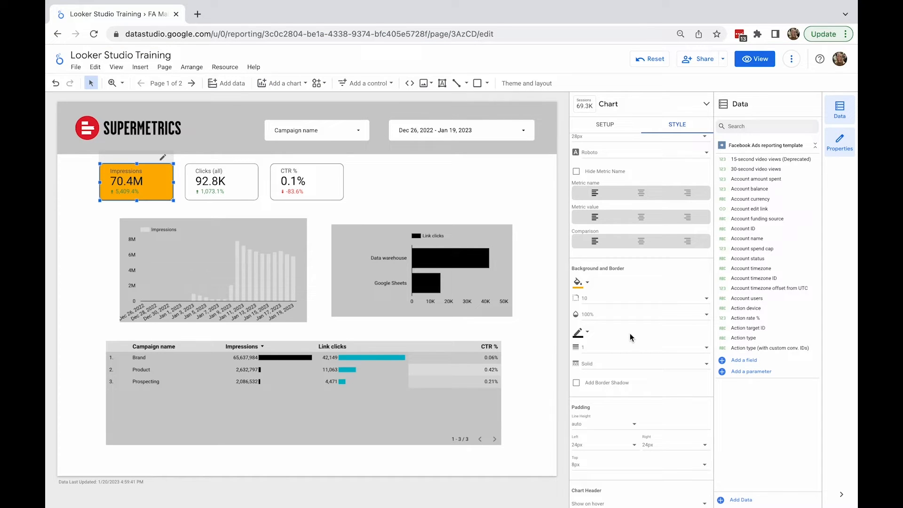
Step: Make the Impressions scorecard's background transparent and deselect it
{"action": "left_click", "coordinate": [579, 283]}
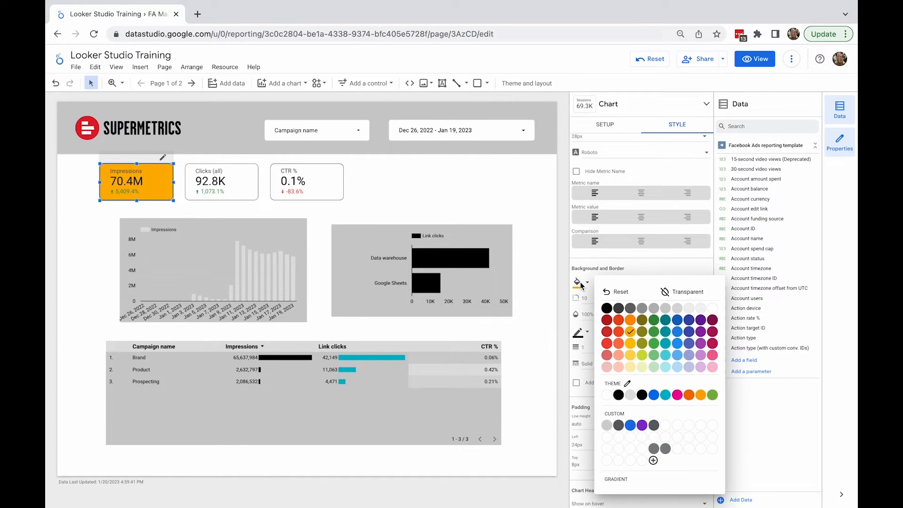
{"action": "left_click", "coordinate": [669, 297]}
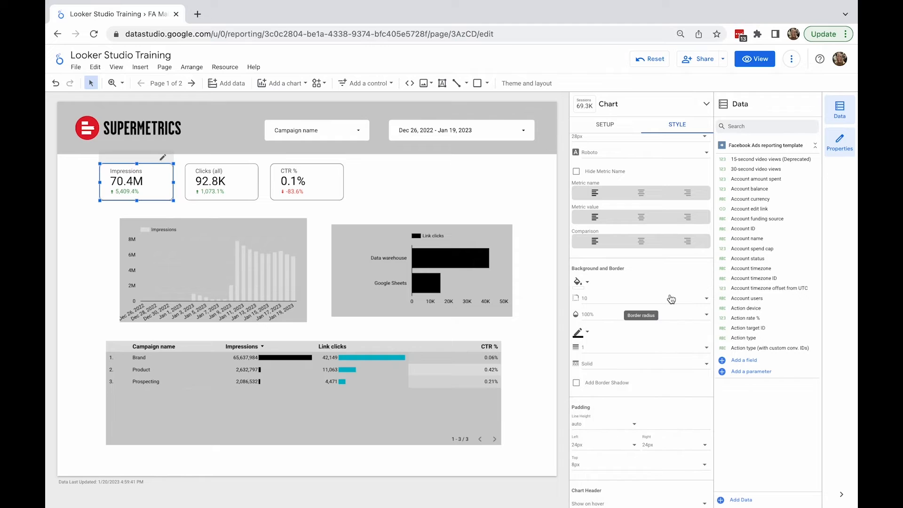
{"action": "left_click", "coordinate": [458, 184]}
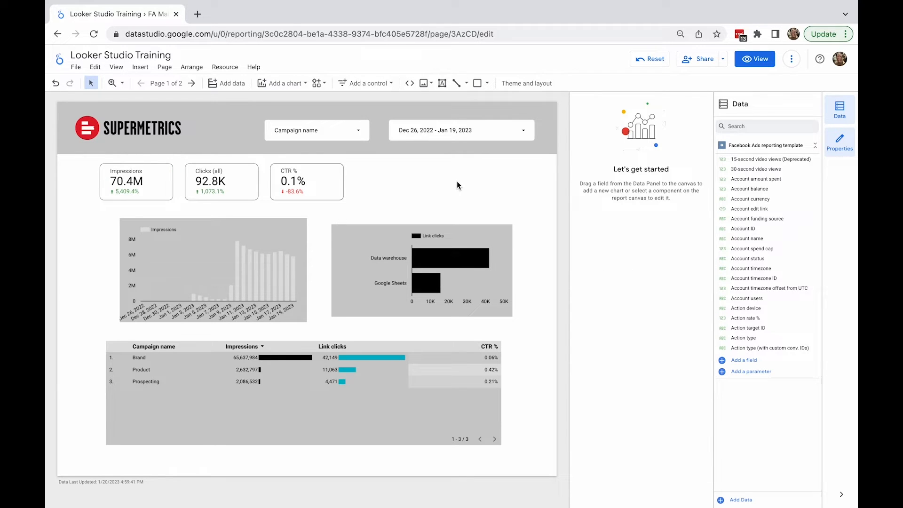
Step: Customize the theme's chart palette, setting the first colour to red and the second to light red
{"action": "left_click", "coordinate": [516, 84]}
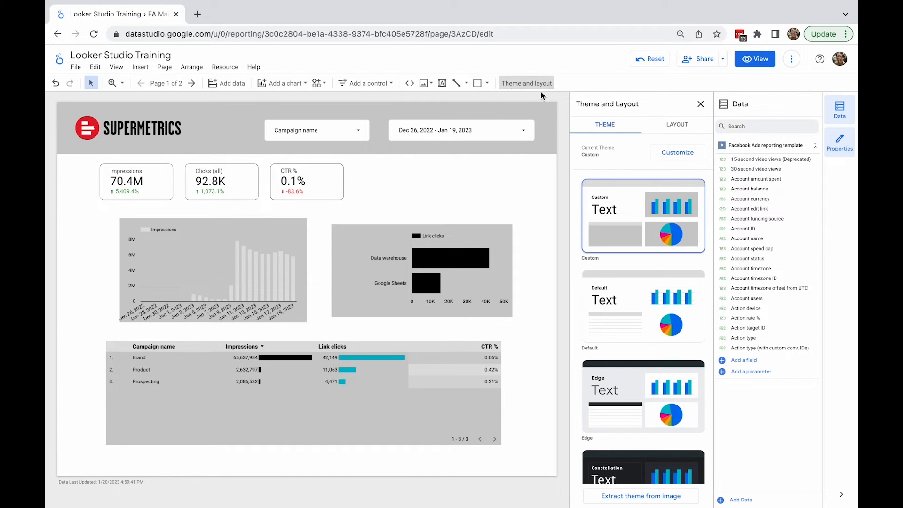
{"action": "left_click", "coordinate": [667, 155]}
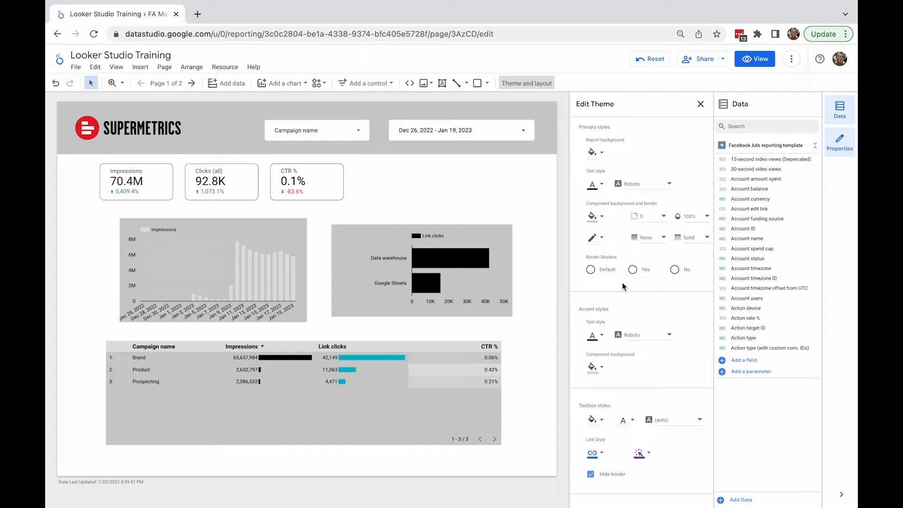
{"action": "scroll", "coordinate": [622, 285], "scroll_direction": "down", "scroll_amount": 5}
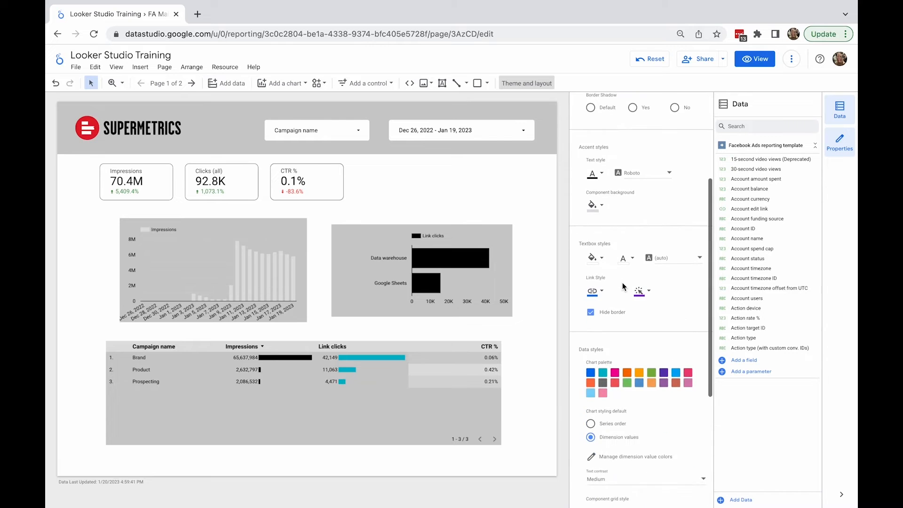
{"action": "scroll", "coordinate": [623, 285], "scroll_direction": "down", "scroll_amount": 3}
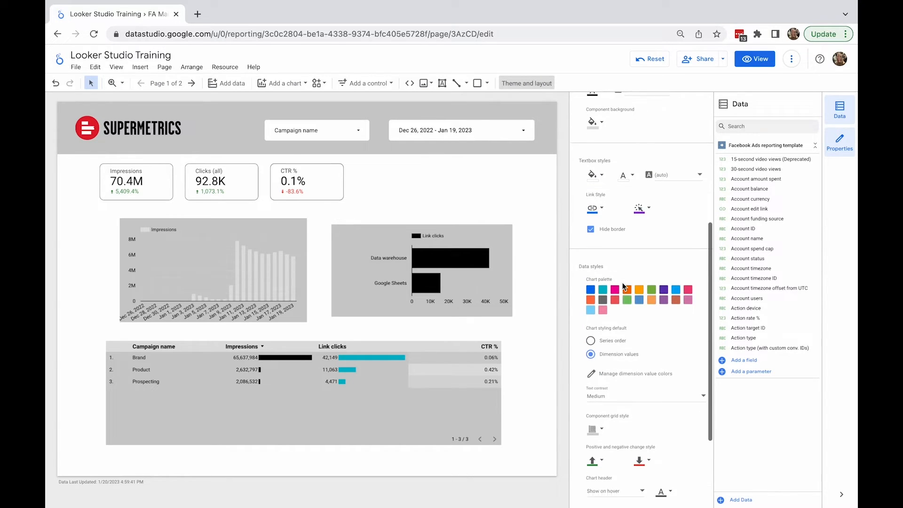
{"action": "left_click", "coordinate": [591, 282]}
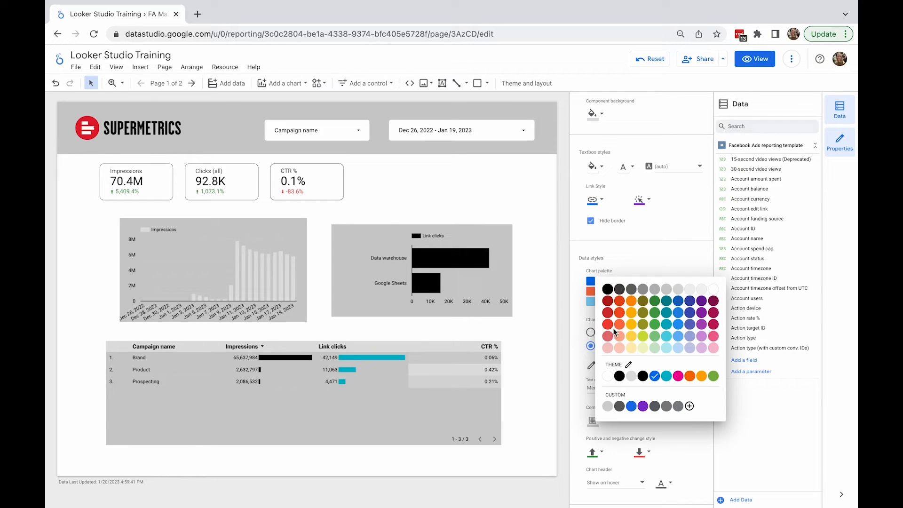
{"action": "left_click", "coordinate": [608, 325]}
{"action": "left_click", "coordinate": [603, 283]}
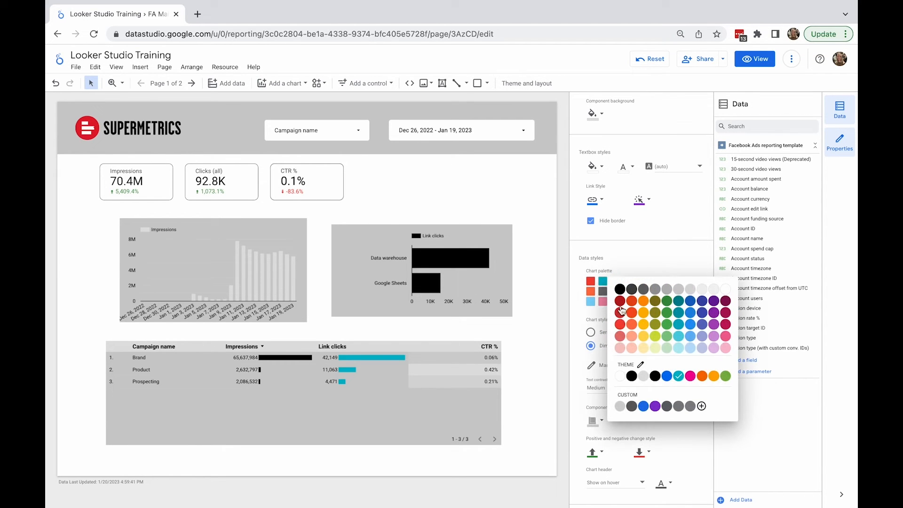
{"action": "left_click", "coordinate": [621, 336]}
Step: Set the third, fourth and fifth chart palette colours to black, dark grey and light grey
{"action": "left_click", "coordinate": [616, 282]}
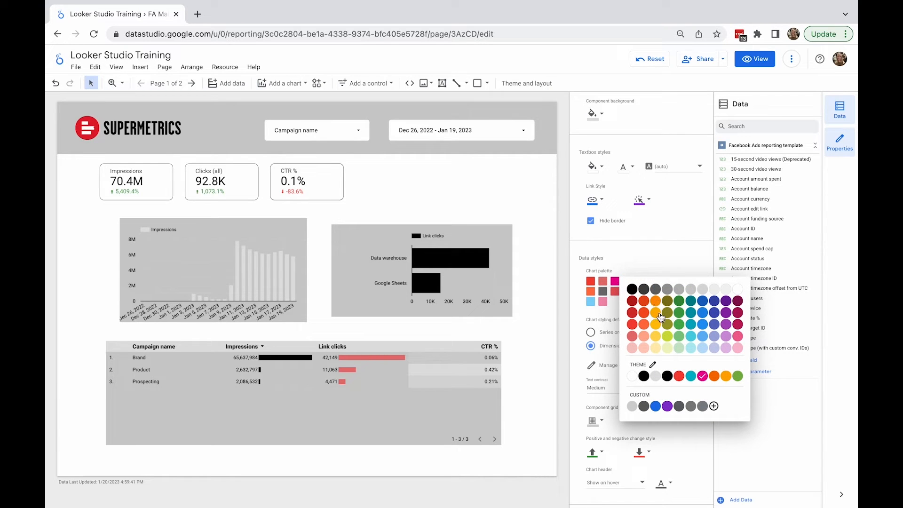
{"action": "left_click", "coordinate": [644, 289]}
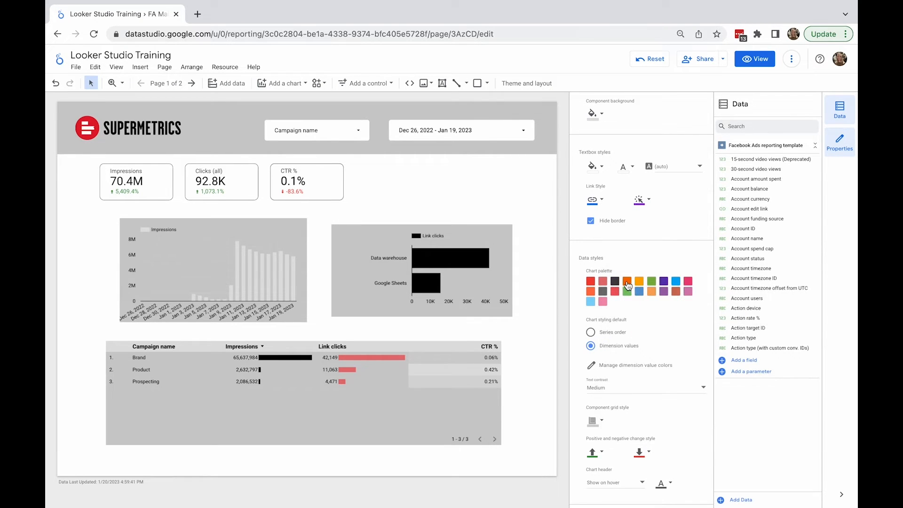
{"action": "left_click", "coordinate": [627, 280]}
{"action": "left_click", "coordinate": [680, 289]}
{"action": "left_click", "coordinate": [640, 282]}
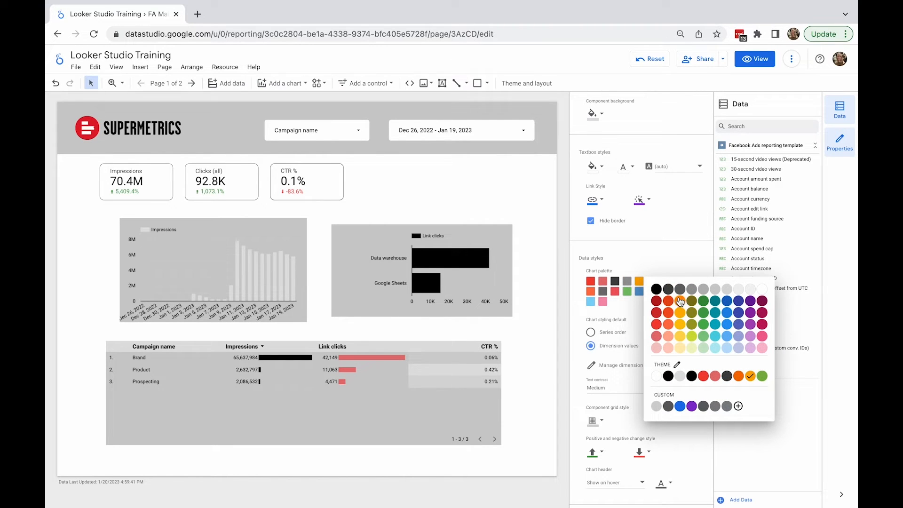
{"action": "left_click", "coordinate": [705, 289]}
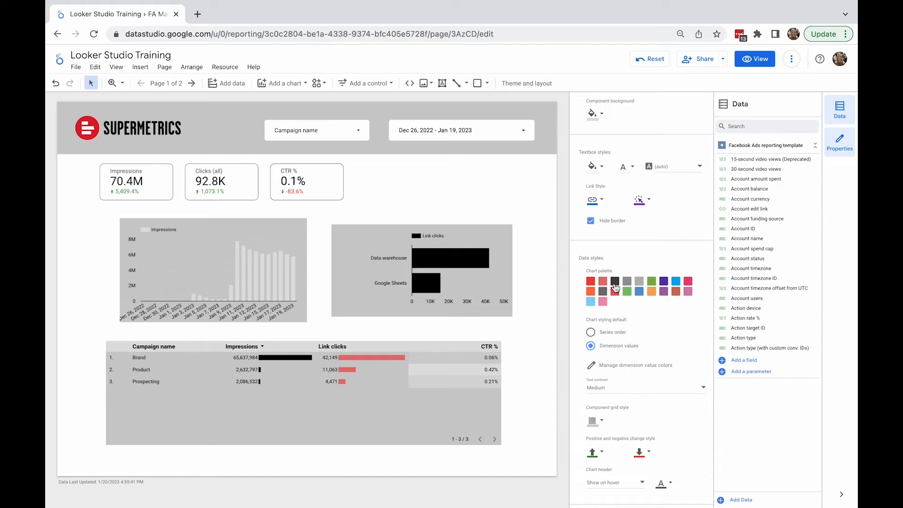
Step: Set the theme's component background to transparent
{"action": "scroll", "coordinate": [615, 288], "scroll_direction": "up", "scroll_amount": 4}
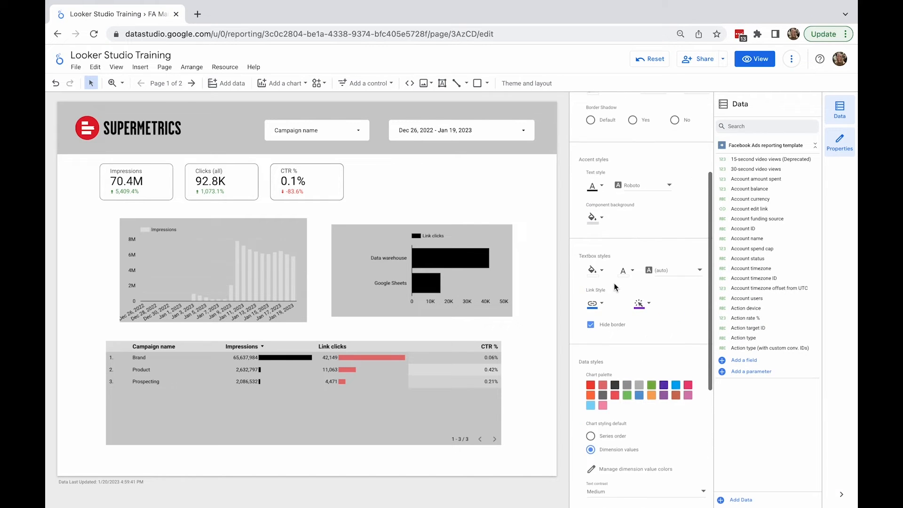
{"action": "scroll", "coordinate": [614, 284], "scroll_direction": "up", "scroll_amount": 2}
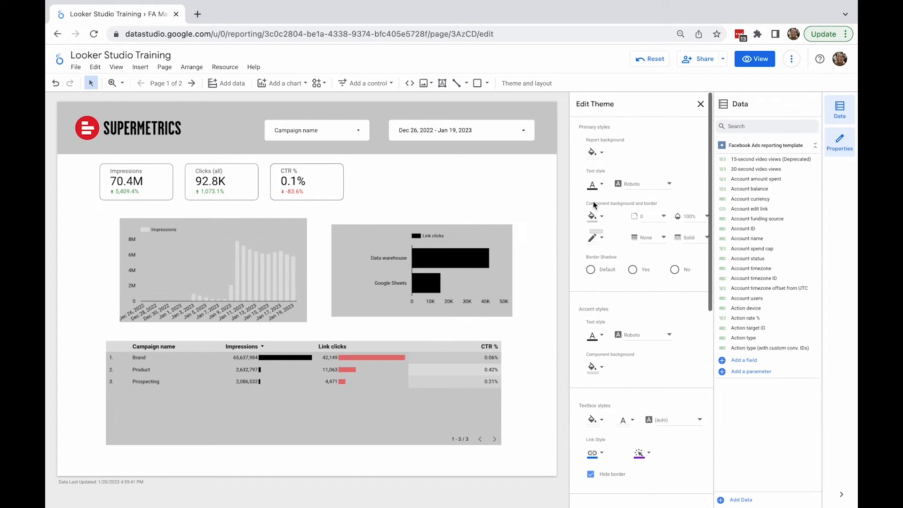
{"action": "left_click", "coordinate": [594, 217]}
{"action": "left_click", "coordinate": [621, 222]}
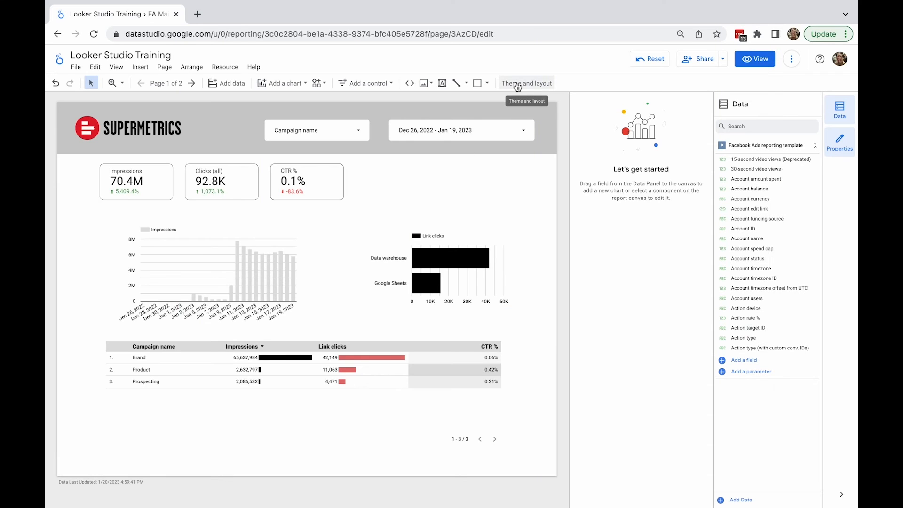
Step: Open the theme and layout settings and set the report's navigation type to Tab, keeping the header always shown
{"action": "left_click", "coordinate": [517, 85]}
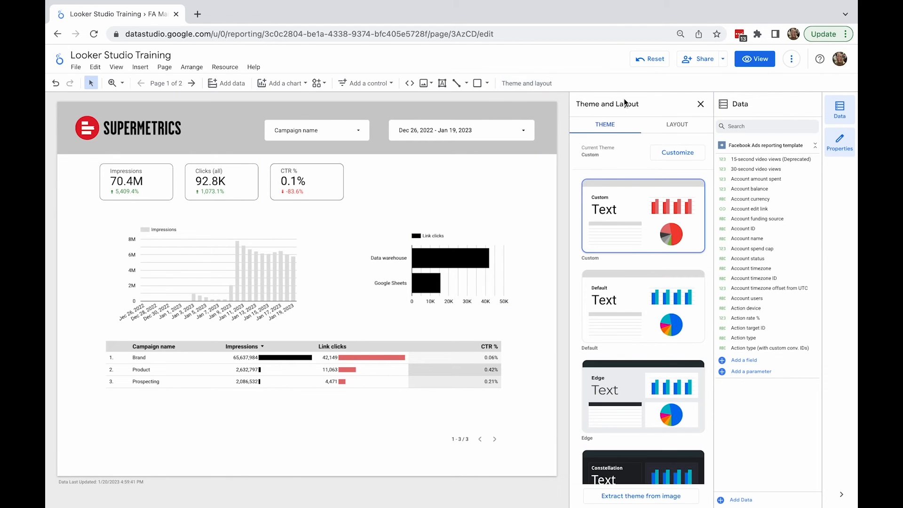
{"action": "left_click", "coordinate": [674, 134]}
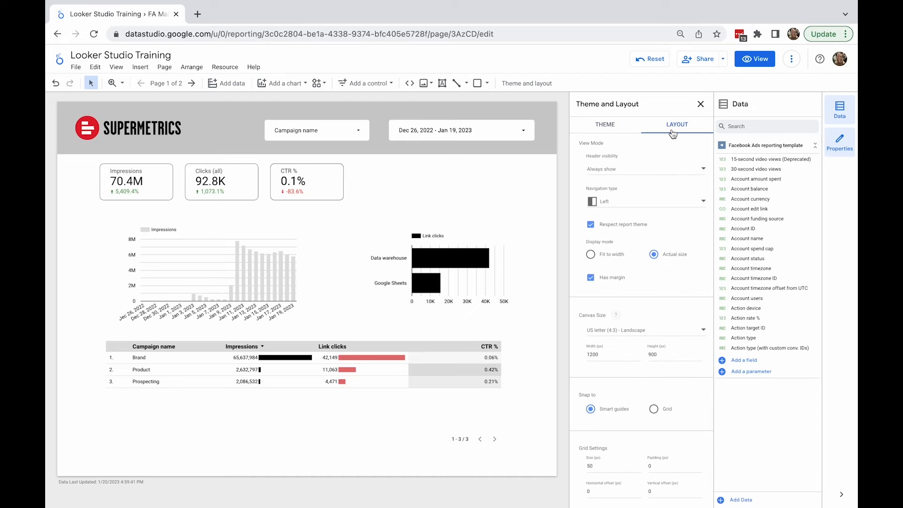
{"action": "left_click", "coordinate": [642, 170]}
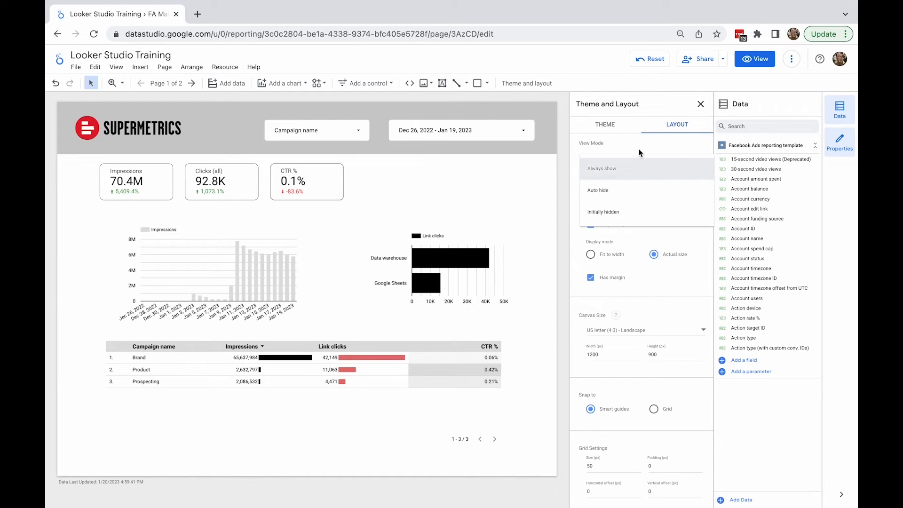
{"action": "left_click", "coordinate": [640, 169]}
{"action": "left_click", "coordinate": [639, 204]}
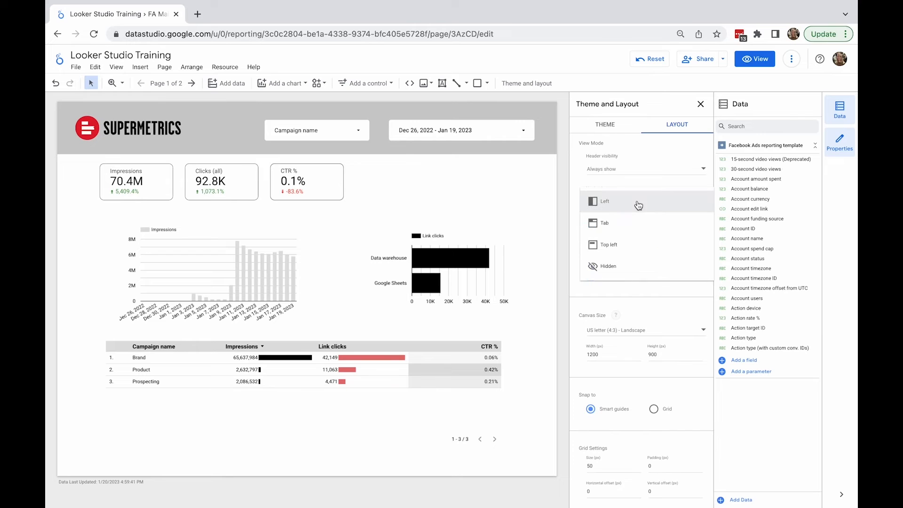
{"action": "left_click", "coordinate": [638, 229]}
Step: Preview the report in view mode, browse its page navigation list, and return to editing
{"action": "left_click", "coordinate": [753, 61]}
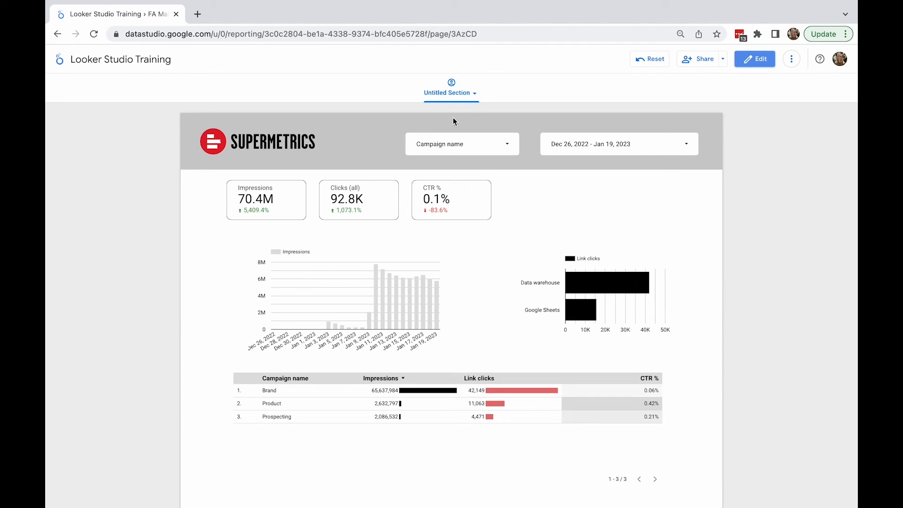
{"action": "left_click", "coordinate": [469, 92]}
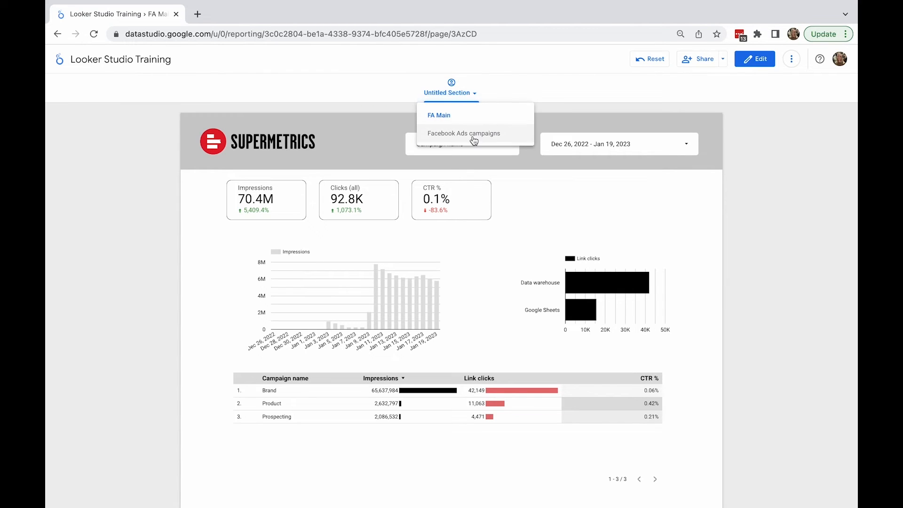
{"action": "left_click", "coordinate": [474, 115]}
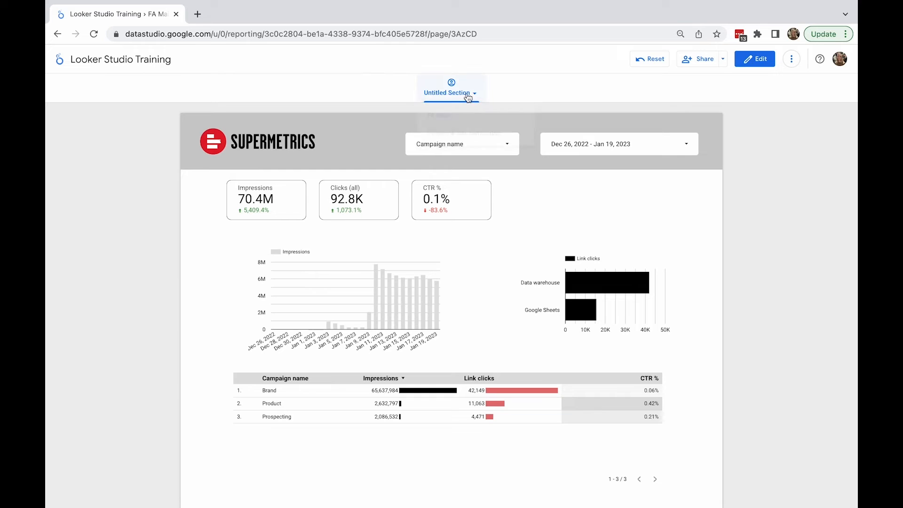
{"action": "left_click", "coordinate": [742, 66]}
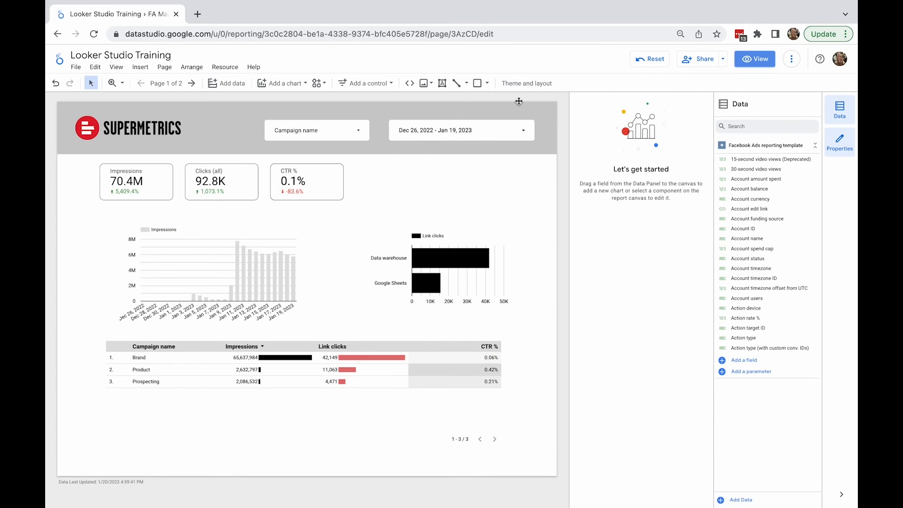
Step: Set the report's display mode to Fit to width in the layout settings
{"action": "left_click", "coordinate": [525, 87]}
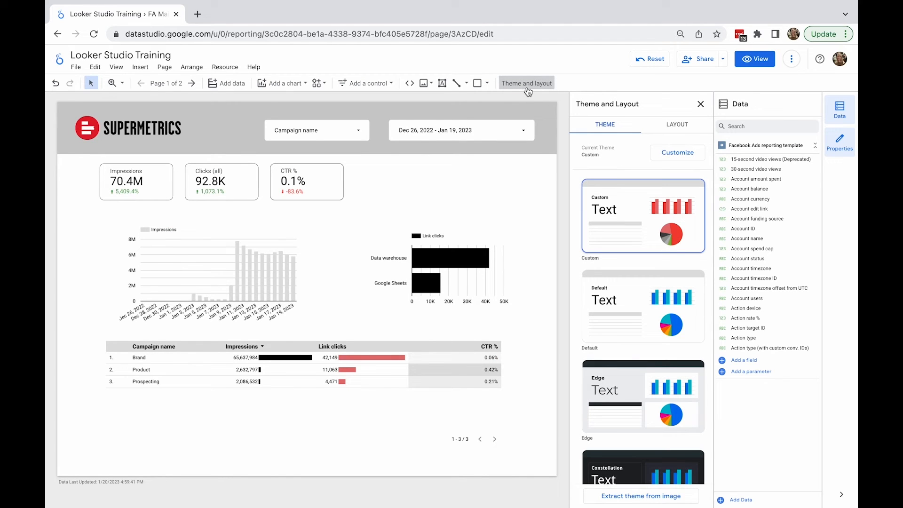
{"action": "left_click", "coordinate": [670, 130]}
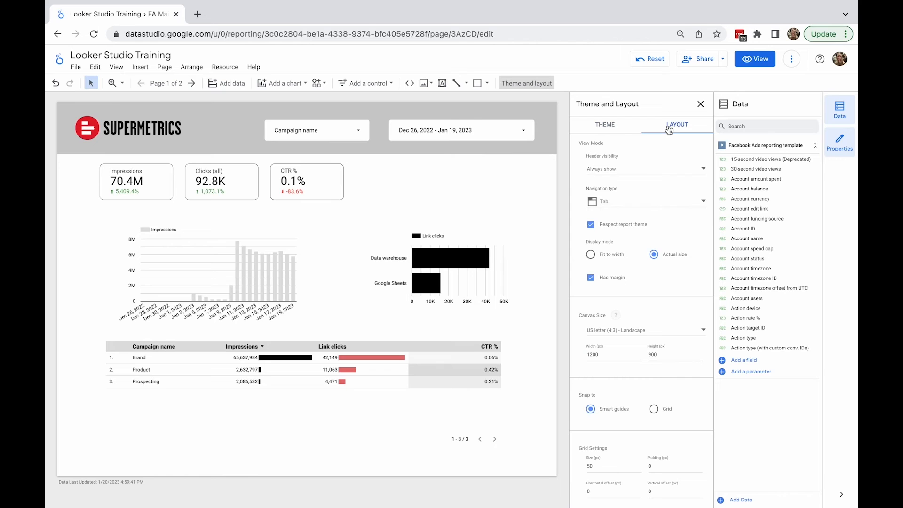
{"action": "scroll", "coordinate": [641, 226], "scroll_direction": "down", "scroll_amount": 1}
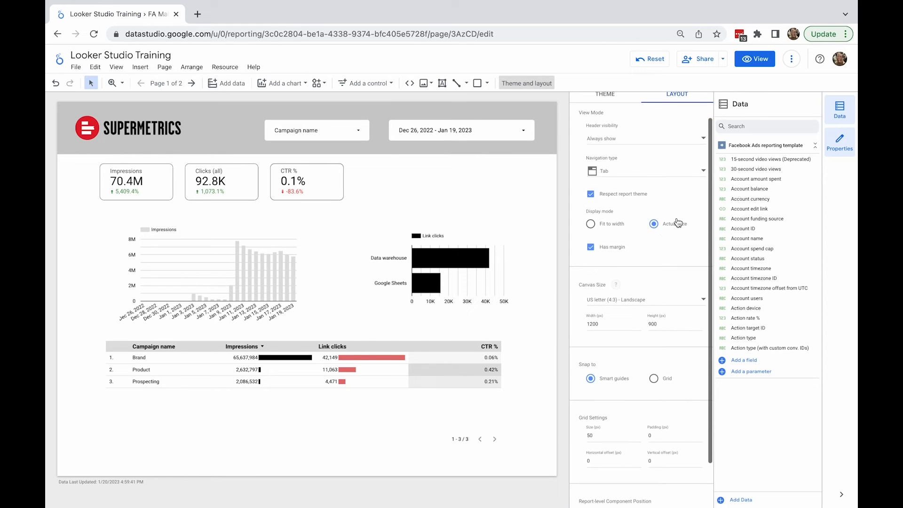
{"action": "left_click", "coordinate": [609, 226]}
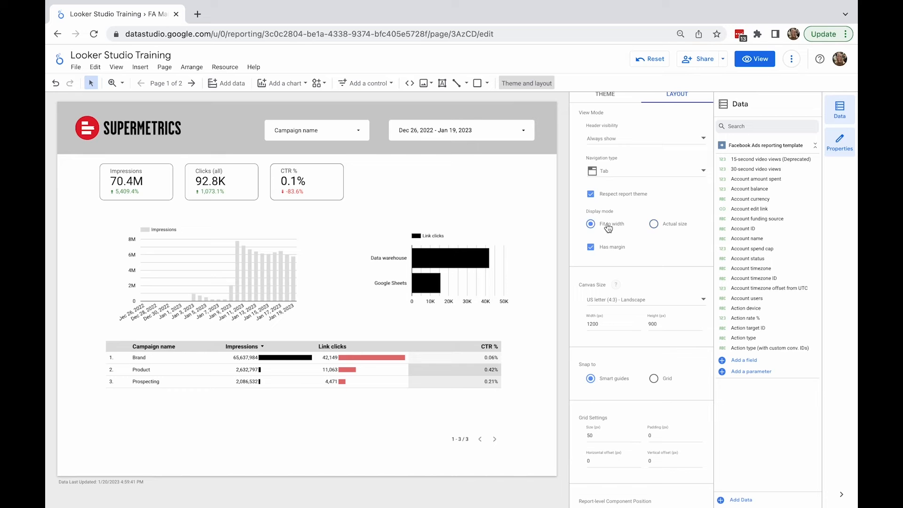
Step: Preview the fit-to-width report in view mode, scrolling through it, and return to editing
{"action": "left_click", "coordinate": [749, 61]}
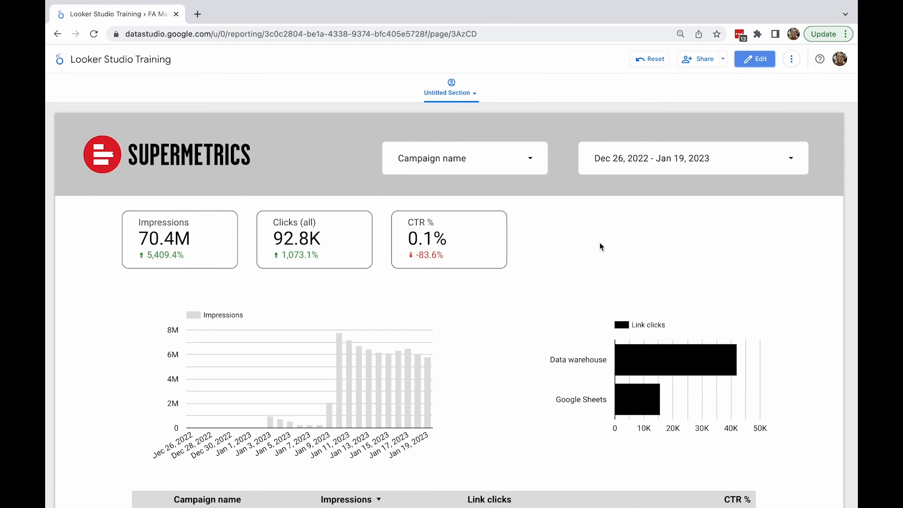
{"action": "scroll", "coordinate": [600, 245], "scroll_direction": "down", "scroll_amount": 2}
{"action": "scroll", "coordinate": [600, 242], "scroll_direction": "down", "scroll_amount": 3}
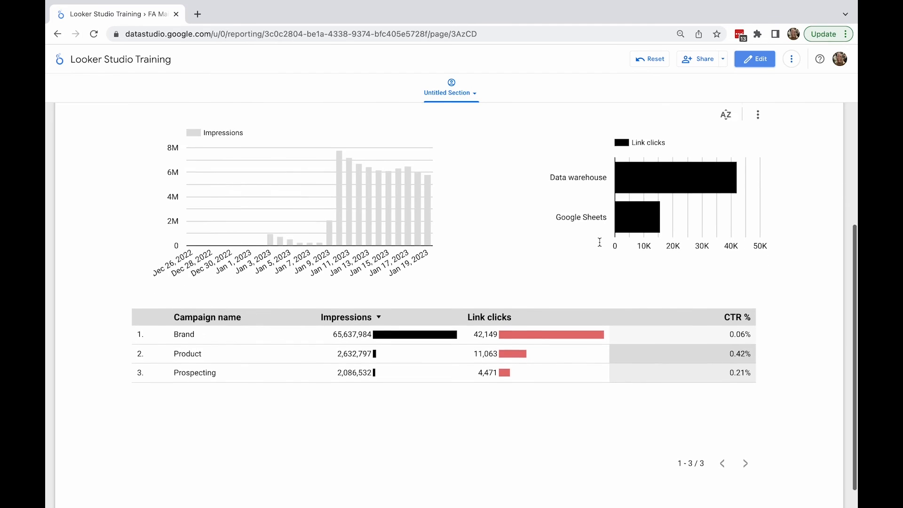
{"action": "scroll", "coordinate": [577, 418], "scroll_direction": "up", "scroll_amount": 4}
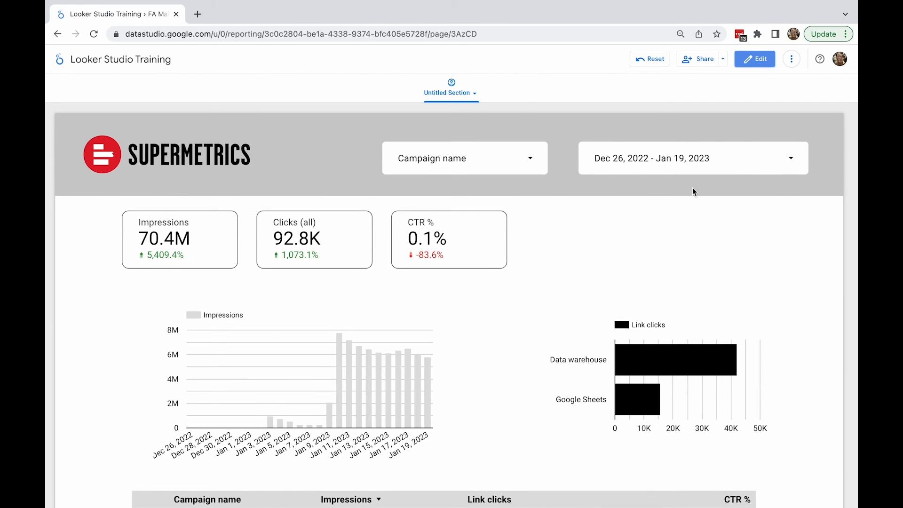
{"action": "left_click", "coordinate": [745, 64]}
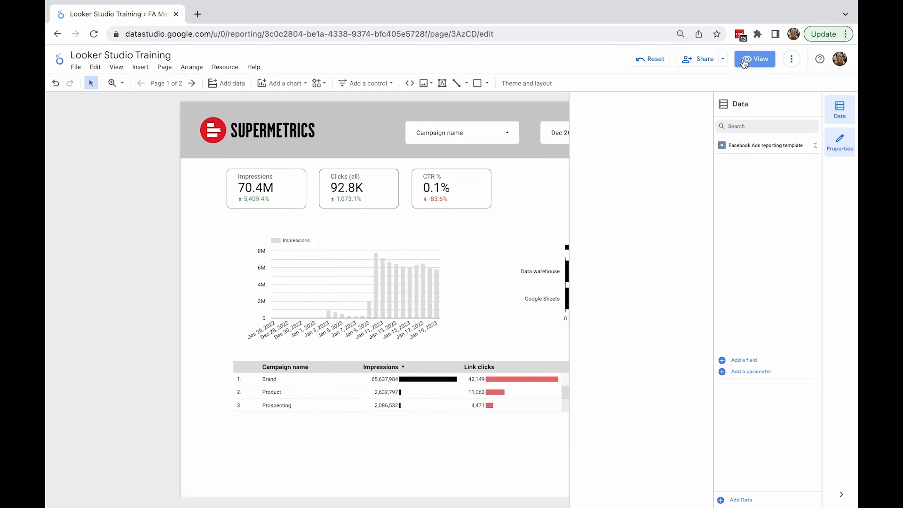
Step: Review the canvas size options in the layout settings, keeping US letter (4:3) - Landscape
{"action": "left_click", "coordinate": [540, 89]}
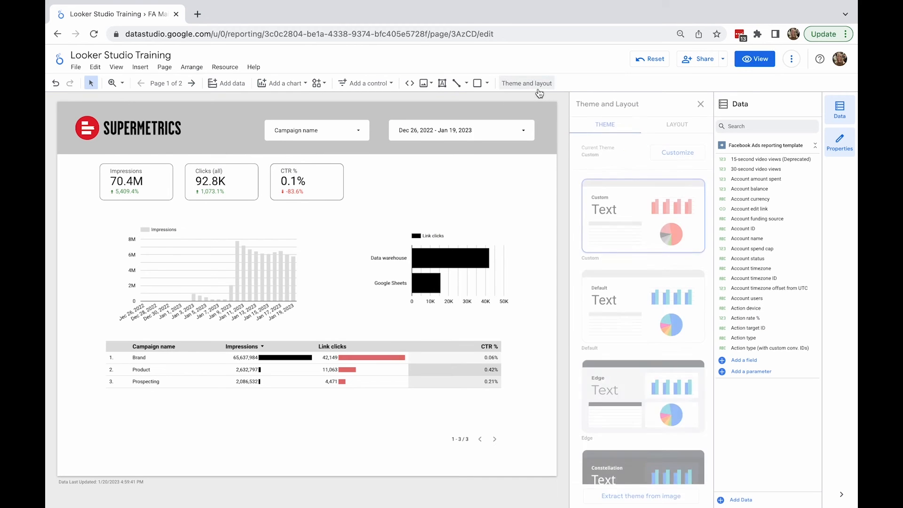
{"action": "left_click", "coordinate": [677, 126]}
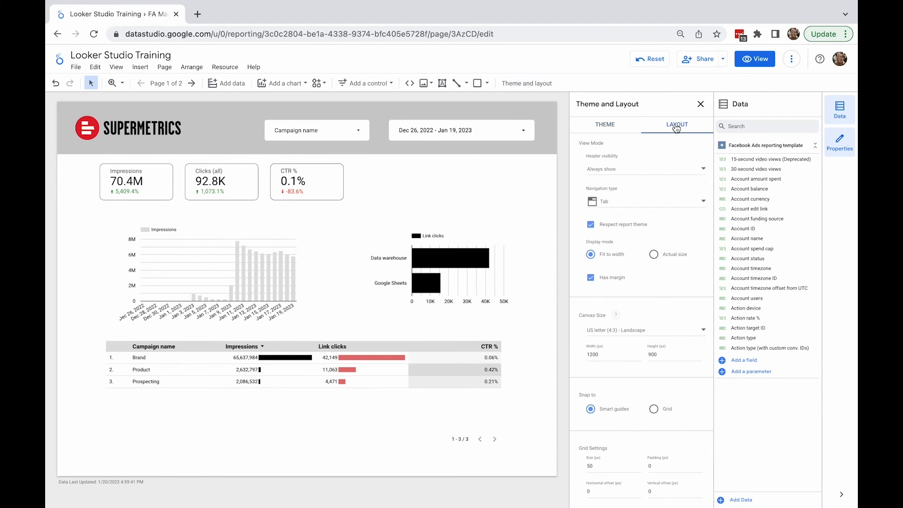
{"action": "scroll", "coordinate": [650, 281], "scroll_direction": "down", "scroll_amount": 2}
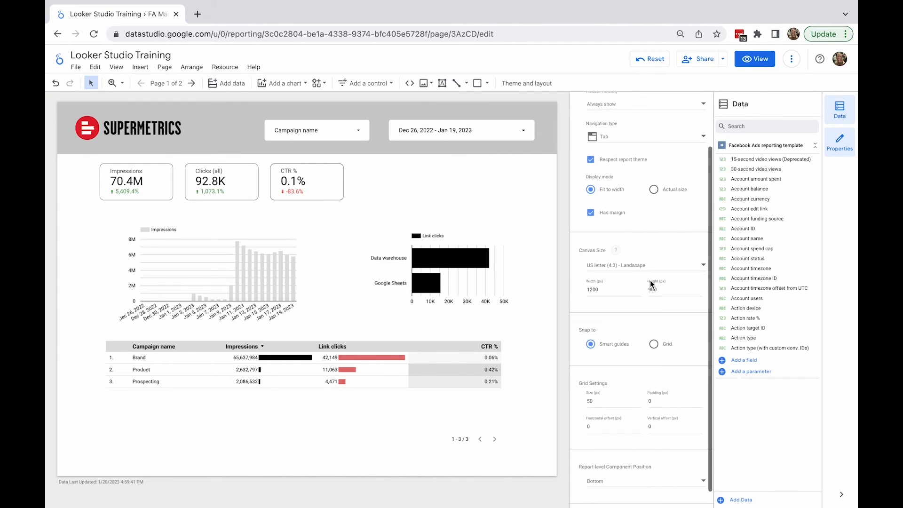
{"action": "left_click", "coordinate": [652, 267]}
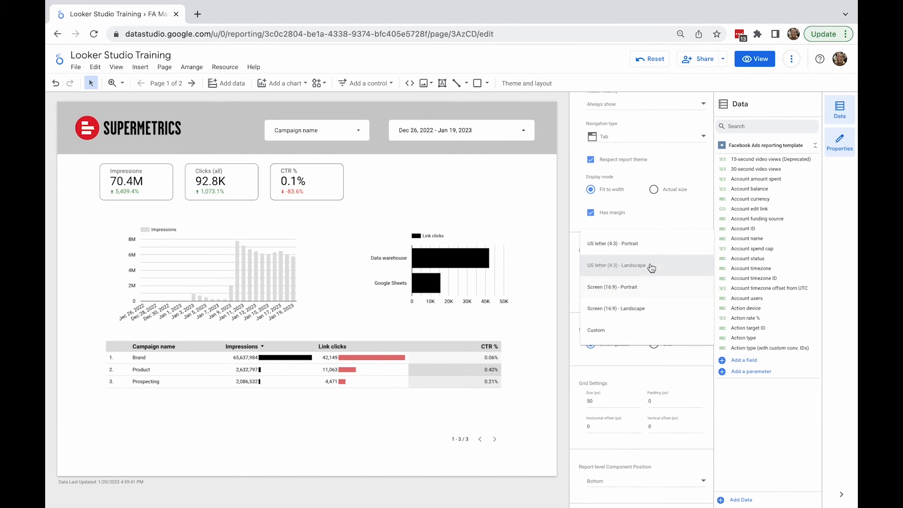
{"action": "left_click", "coordinate": [651, 267]}
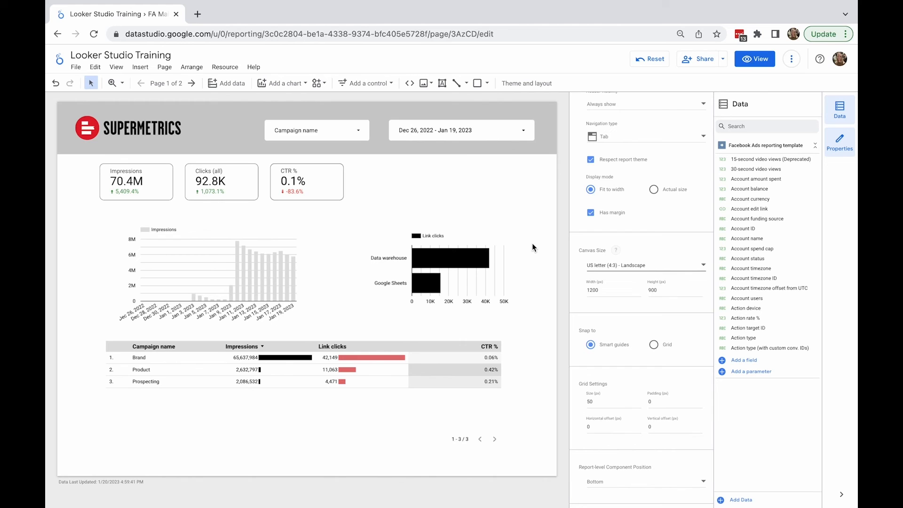
Step: Open the current page settings, inspect their style options, and close the panel
{"action": "right_click", "coordinate": [422, 191]}
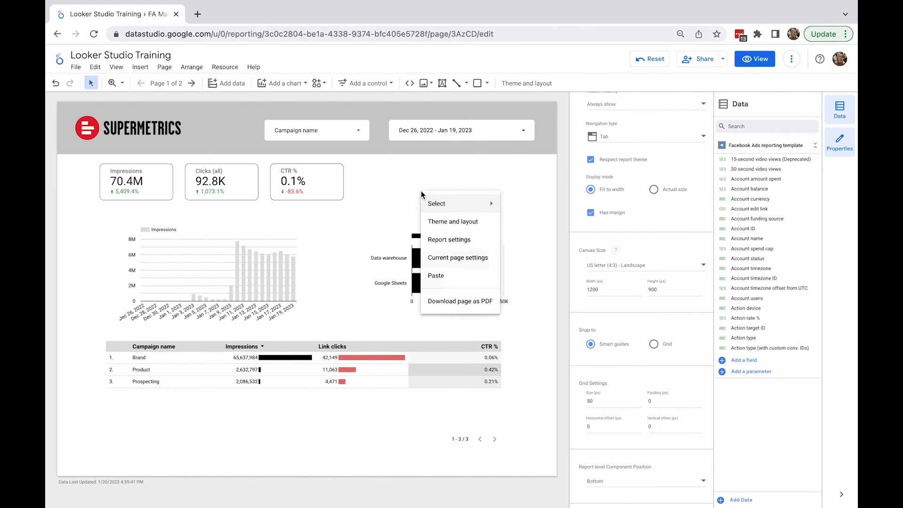
{"action": "left_click", "coordinate": [461, 258]}
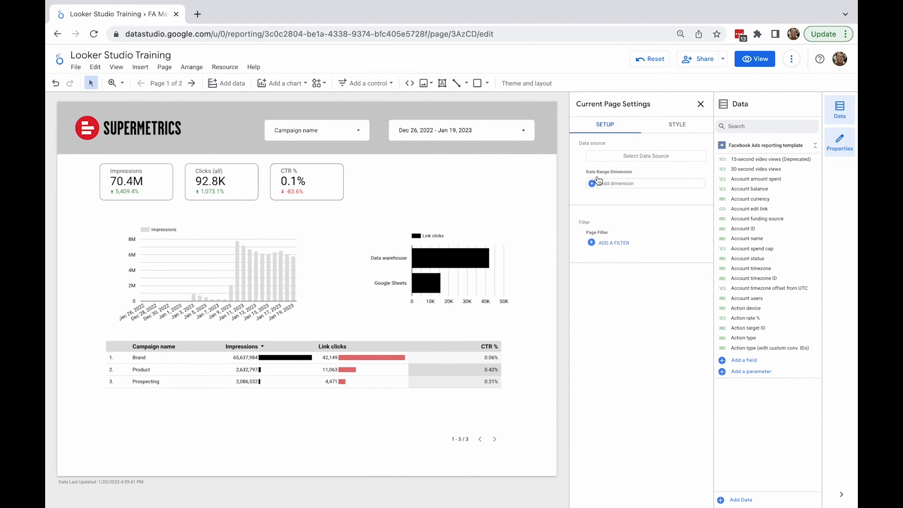
{"action": "left_click", "coordinate": [673, 128]}
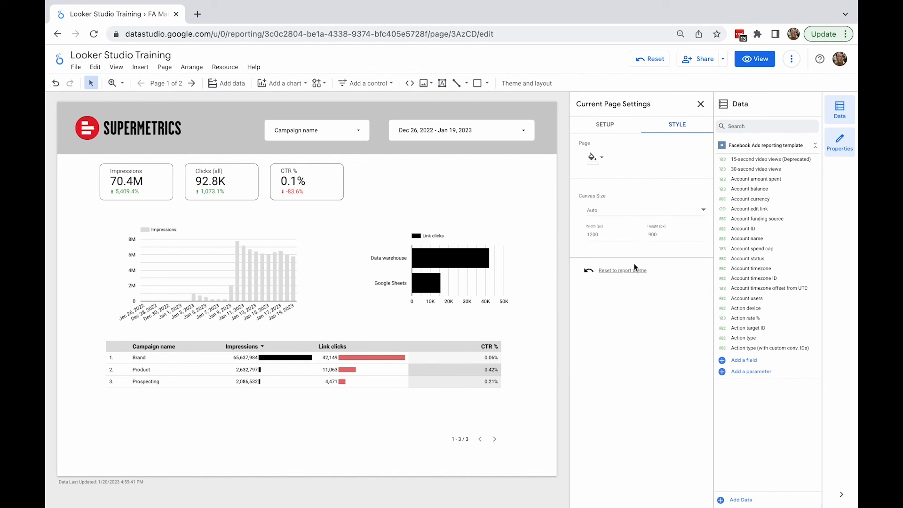
{"action": "left_click", "coordinate": [701, 104]}
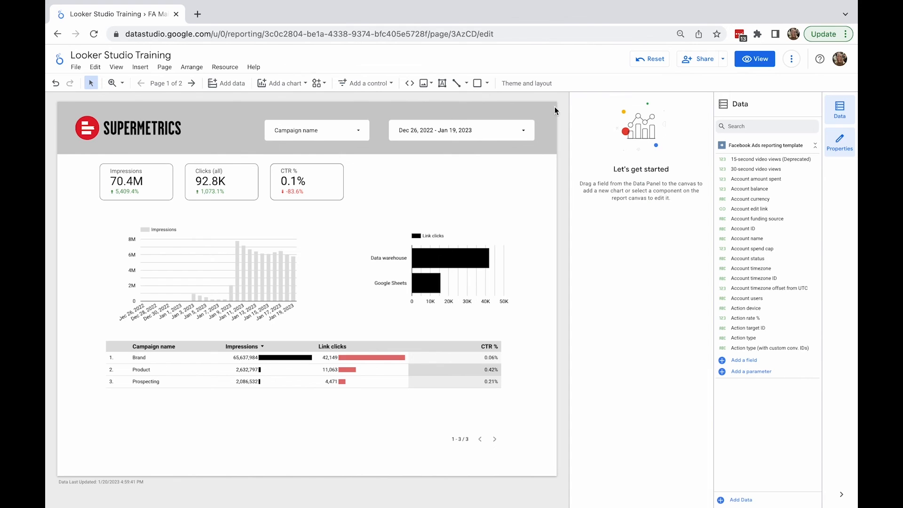
Step: Set the report-level component position to Top in the layout settings
{"action": "left_click", "coordinate": [527, 84]}
{"action": "left_click", "coordinate": [676, 125]}
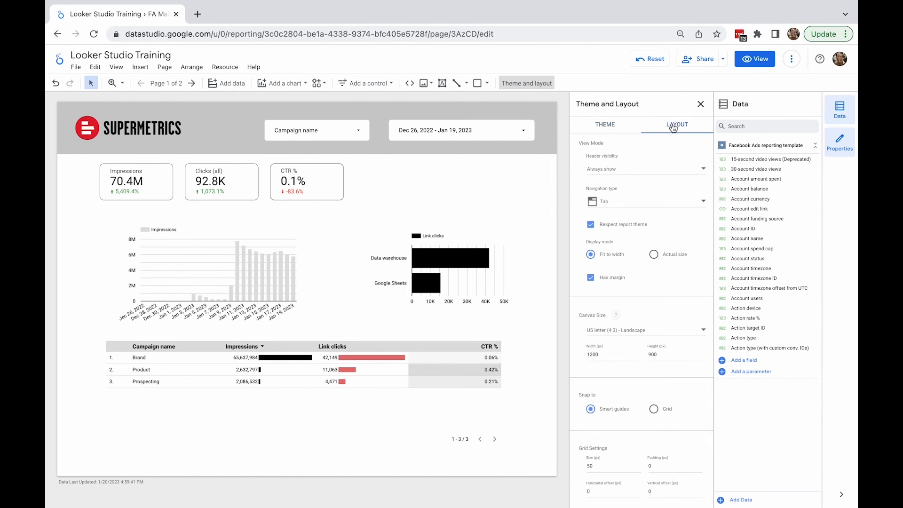
{"action": "scroll", "coordinate": [634, 294], "scroll_direction": "down", "scroll_amount": 3}
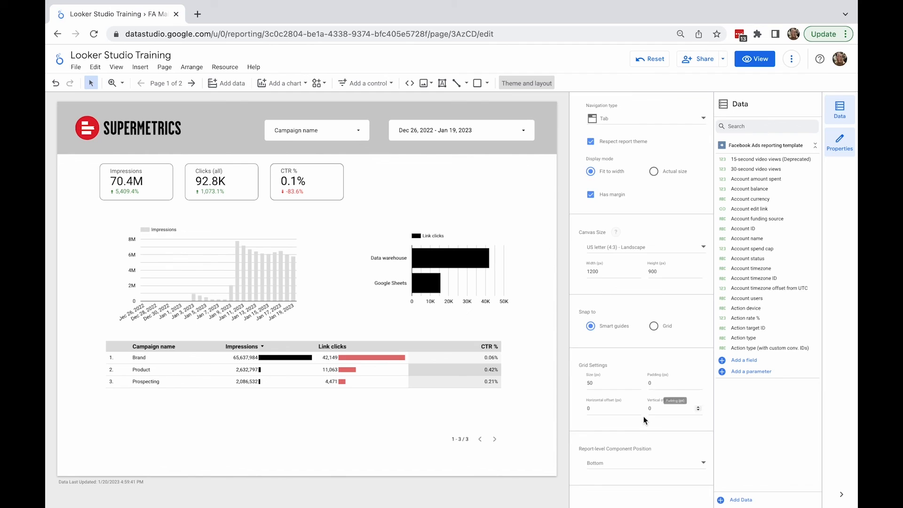
{"action": "left_click", "coordinate": [631, 462]}
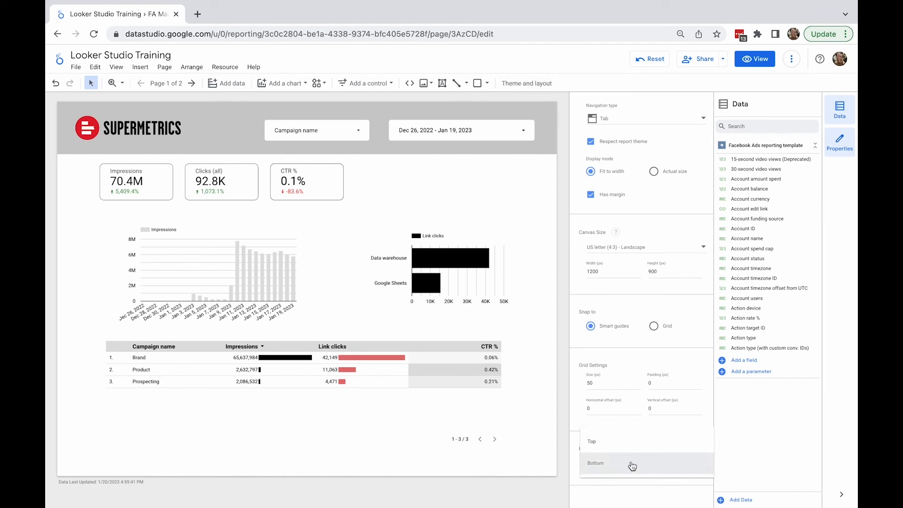
{"action": "left_click", "coordinate": [627, 444]}
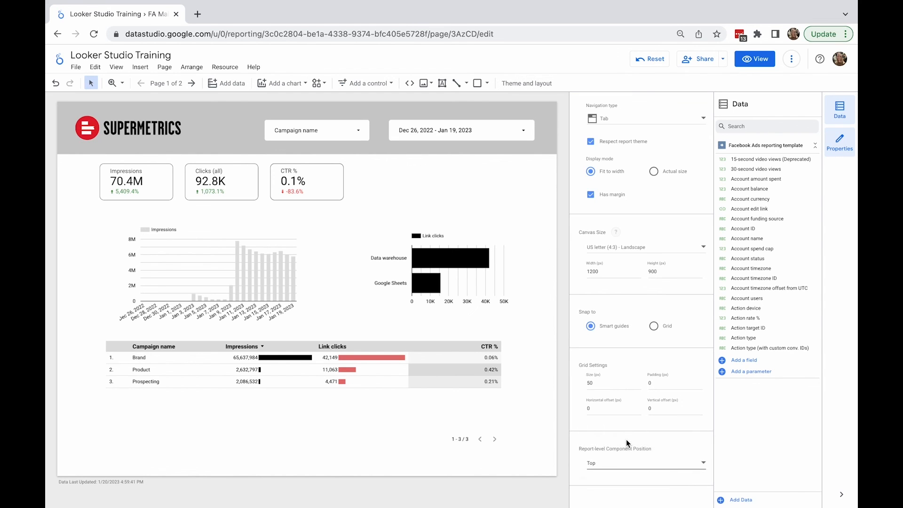